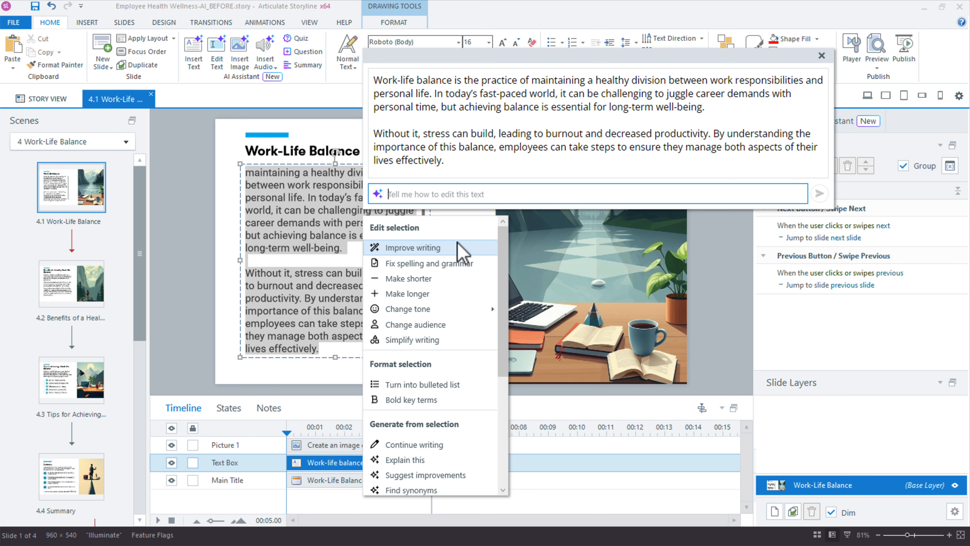
Generate text from the selection with the prompt "Create a branching scenario from this content using the Challenge, Choice, and Consequence scenario model"
text(Plea)
key(BackSpace)
key(BackSpace)
key(BackSpace)
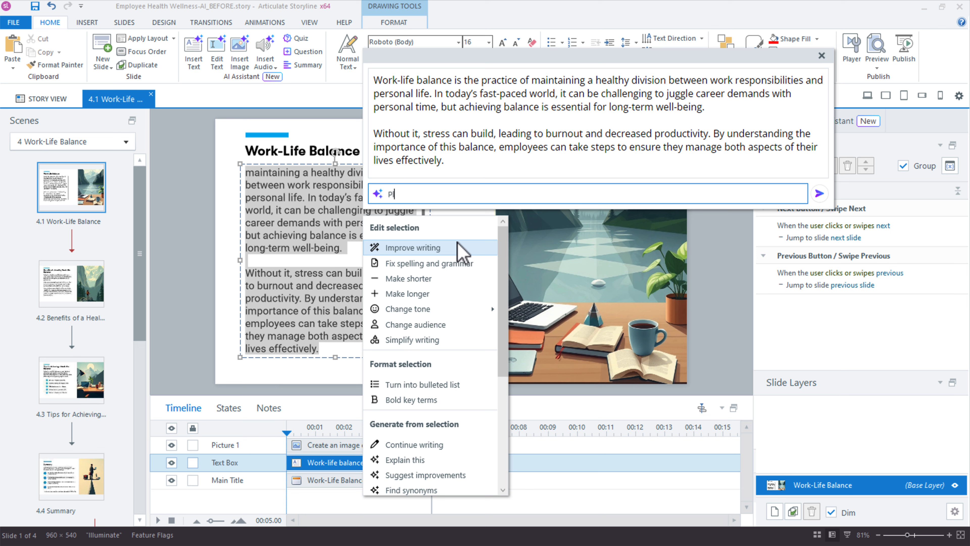
text(Create a branching scenario)
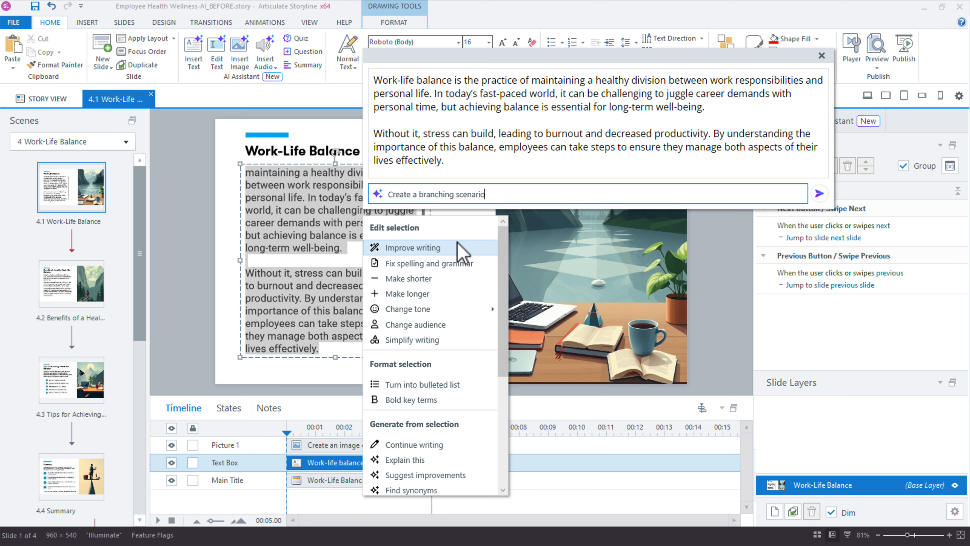
text( from this content and create a)
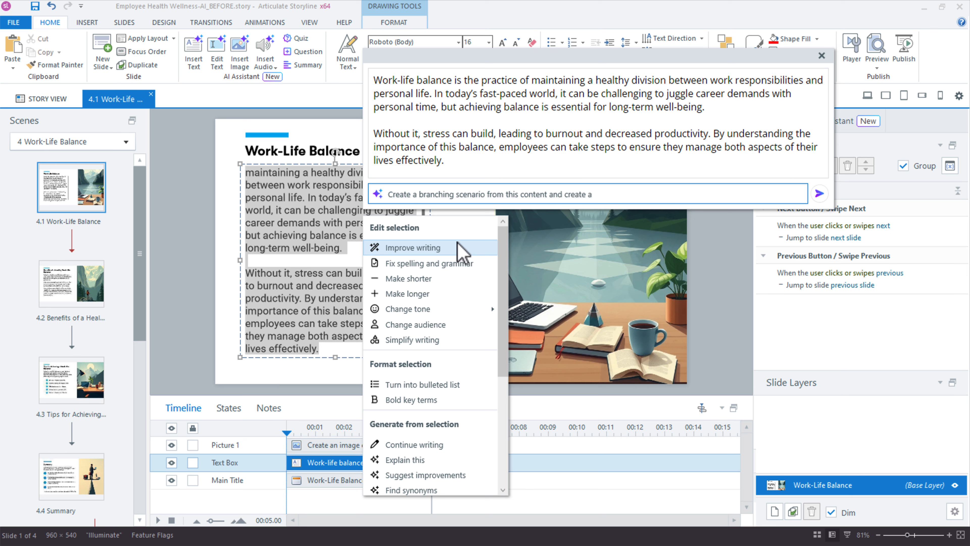
key(BackSpace)
key(BackSpace)
key(BackSpace)
key(BackSpace)
key(BackSpace)
key(BackSpace)
key(BackSpace)
key(BackSpace)
key(BackSpace)
key(BackSpace)
text(using the Challenge, Choice, and C)
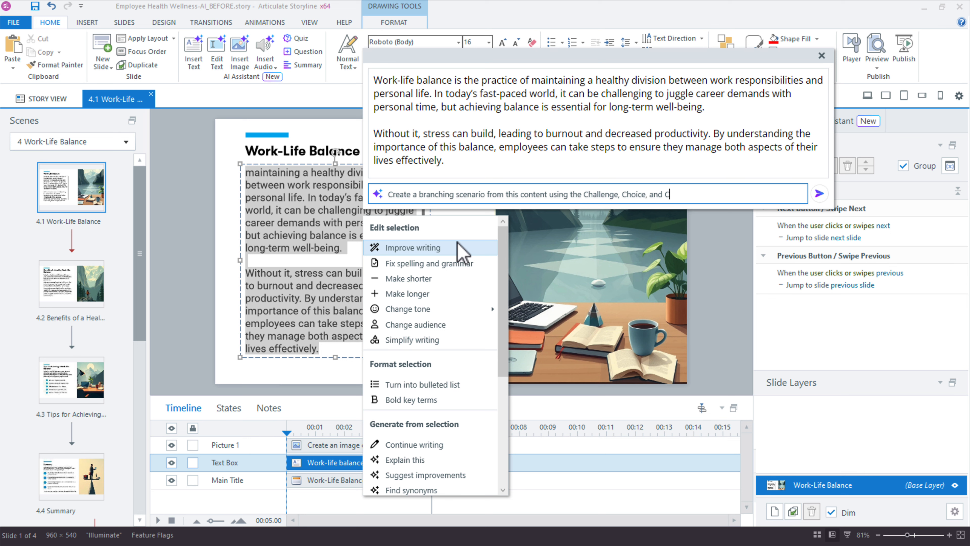
text(onsequence scenario model)
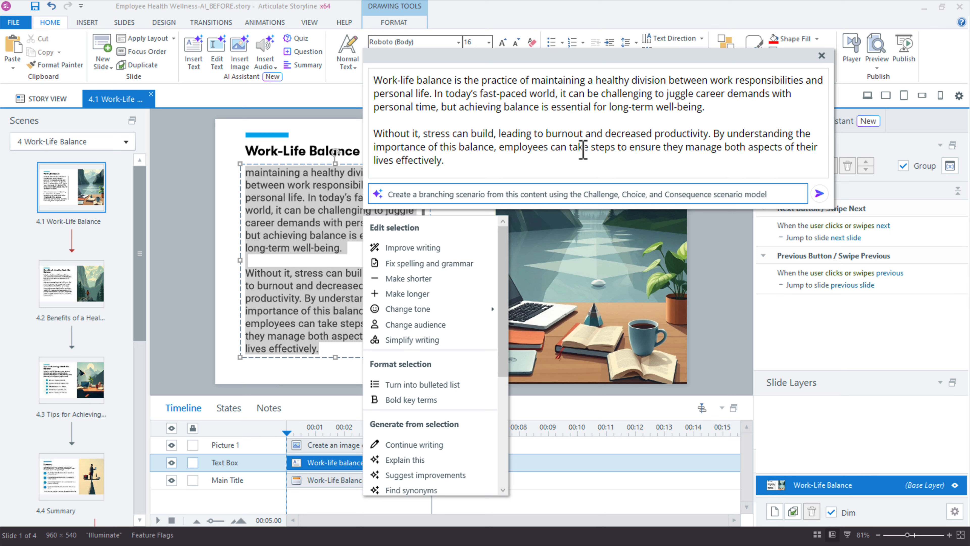
click(819, 194)
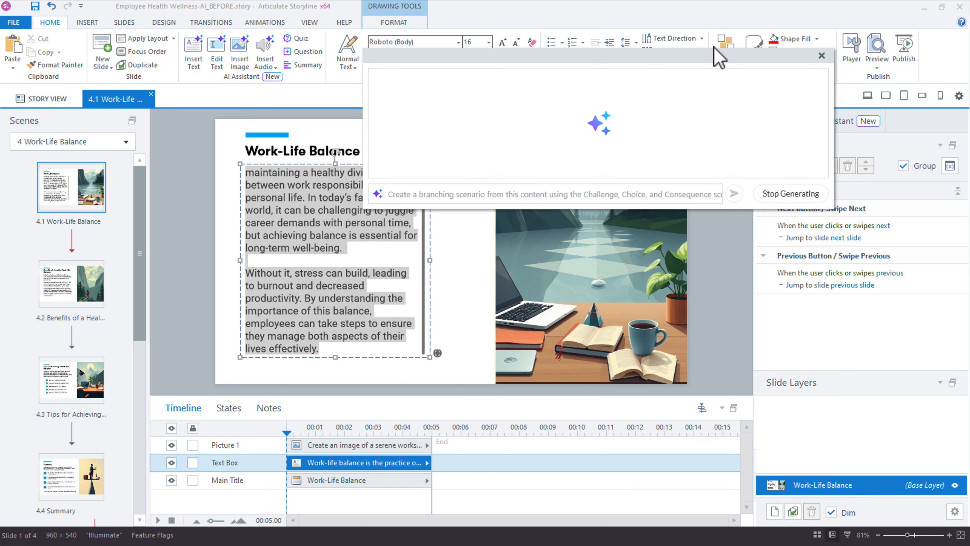
Regenerate the scenario with "Create again with three choices and three consequences and bold each choice and consequence", copy the result and close the assistant
drag(714, 59, 608, 59)
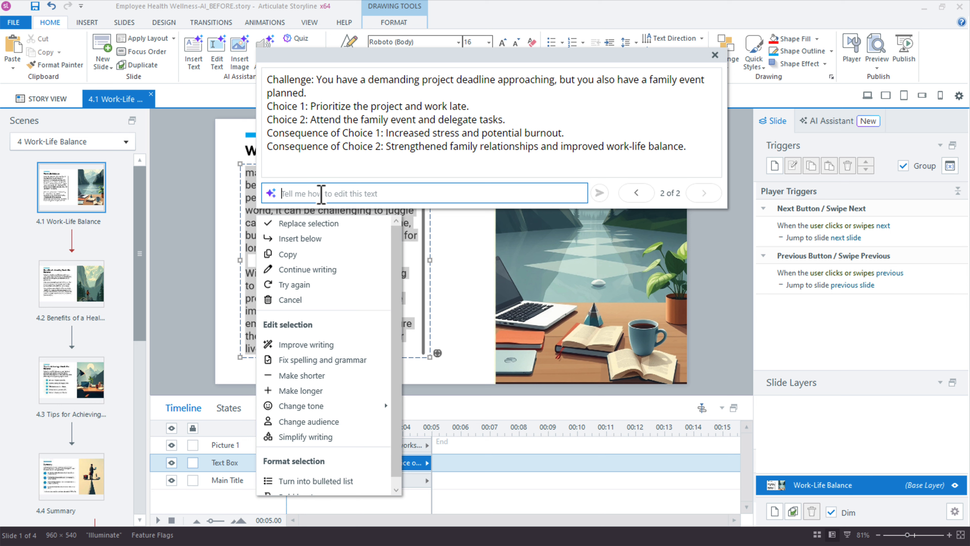
text(Create)
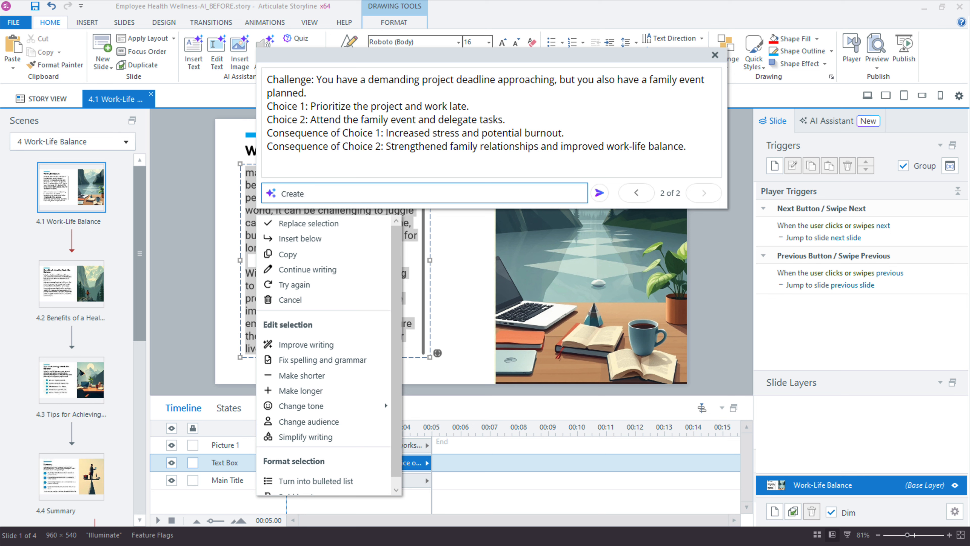
key(BackSpace)
key(BackSpace)
key(BackSpace)
key(BackSpace)
key(BackSpace)
key(BackSpace)
text(Create again with three choices and three con)
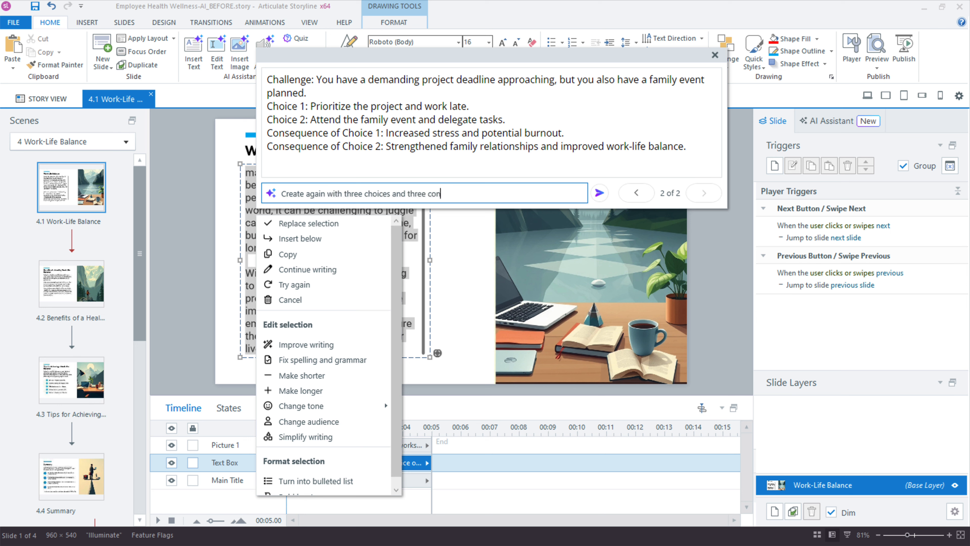
text(sequences and bold each choic)
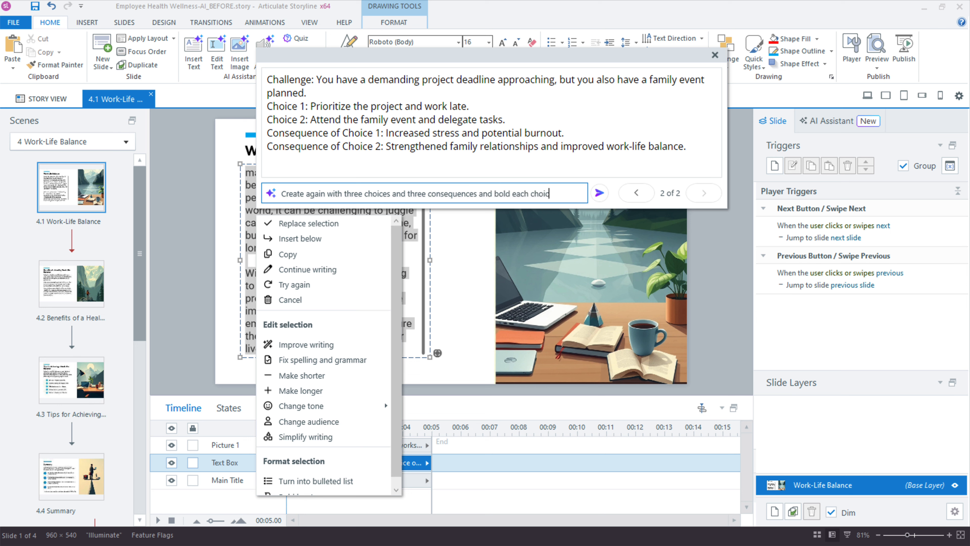
text(e and consequence)
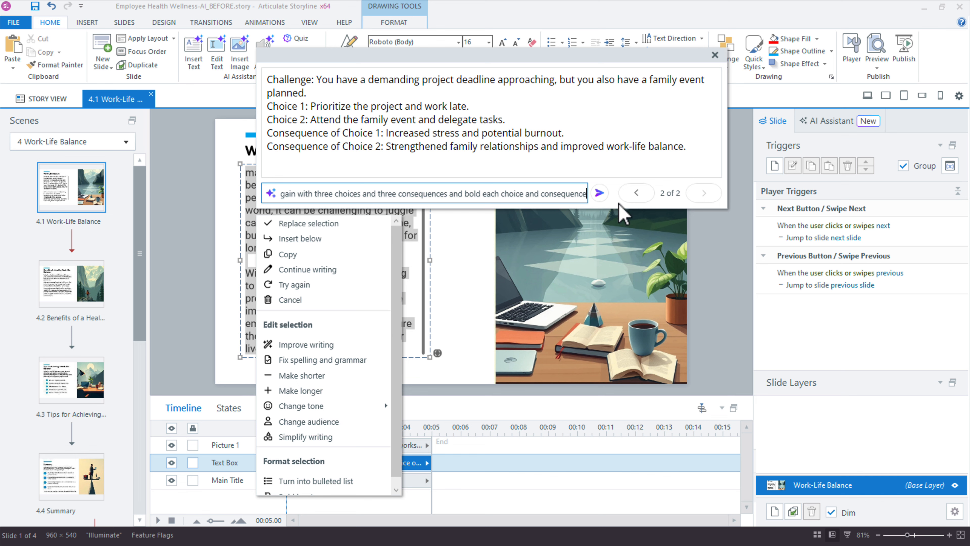
click(600, 193)
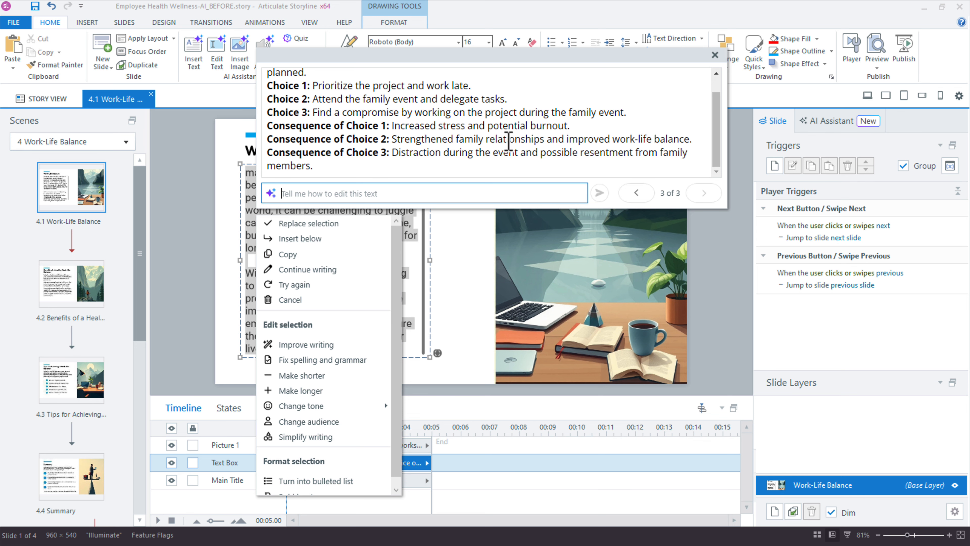
click(716, 55)
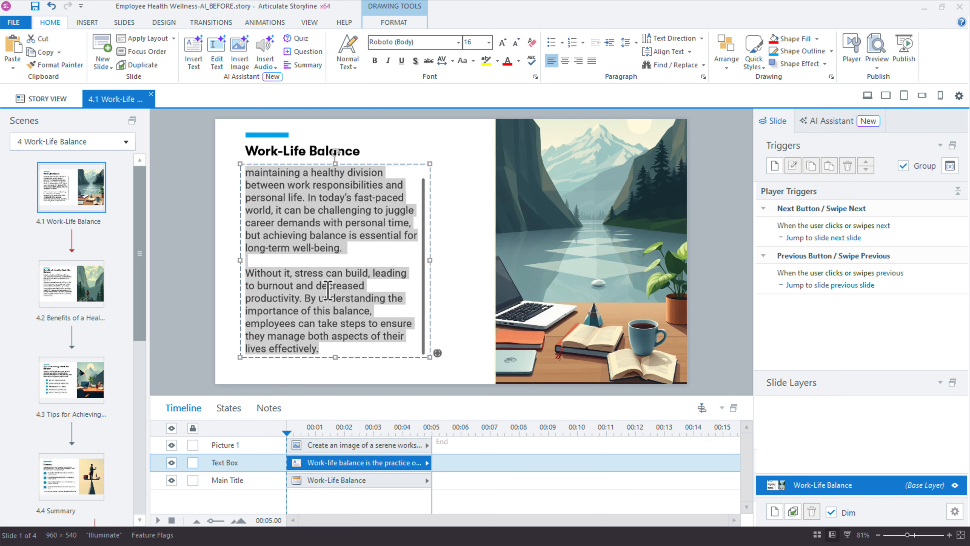
Add a new slide after 4.1 Work-Life Balance and apply the Blank layout to it
click(102, 45)
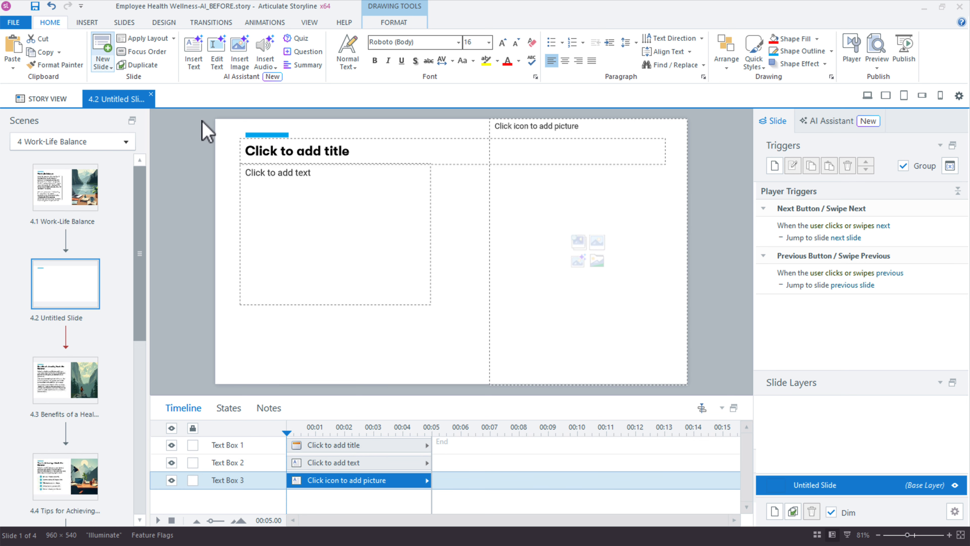
click(154, 40)
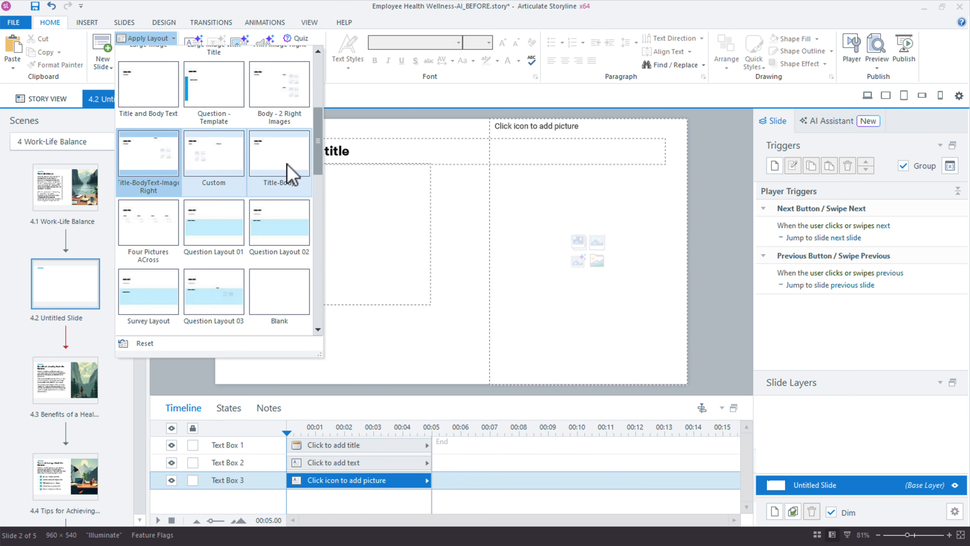
scroll(287, 172, up, 3)
click(276, 163)
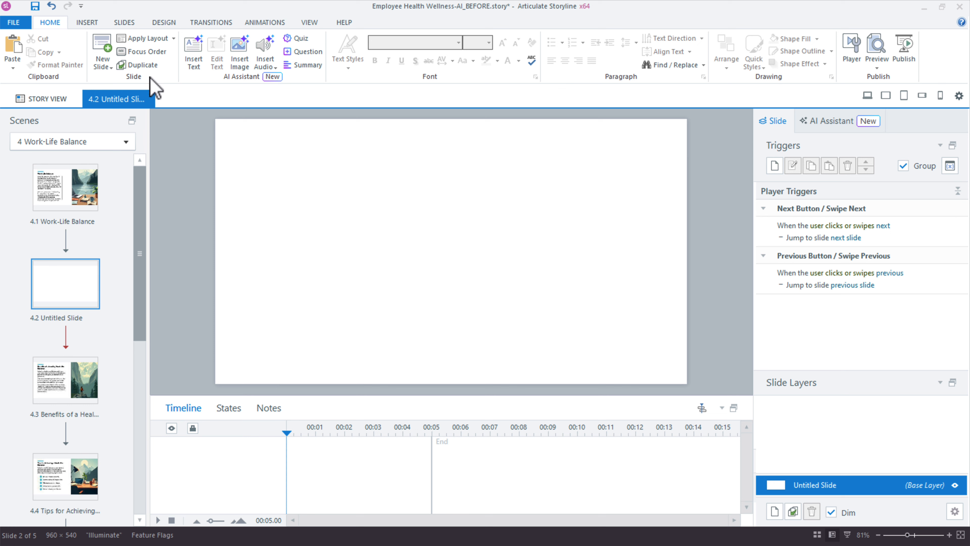
Create a large text box on the left half of the blank slide and paste the copied branching scenario into it
click(451, 259)
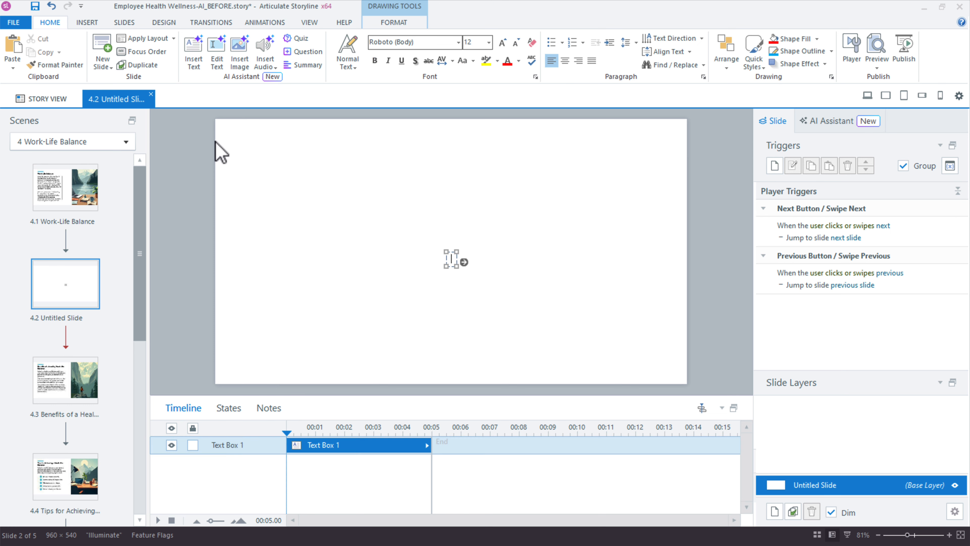
text(asd;flsadj;lf)
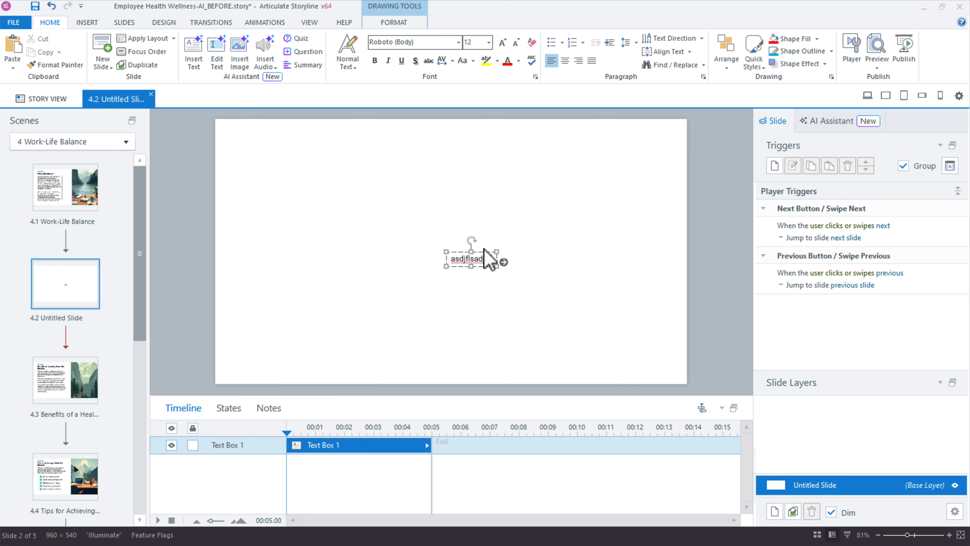
drag(471, 252, 390, 319)
click(299, 213)
key(ctrl+a)
key(ctrl+v)
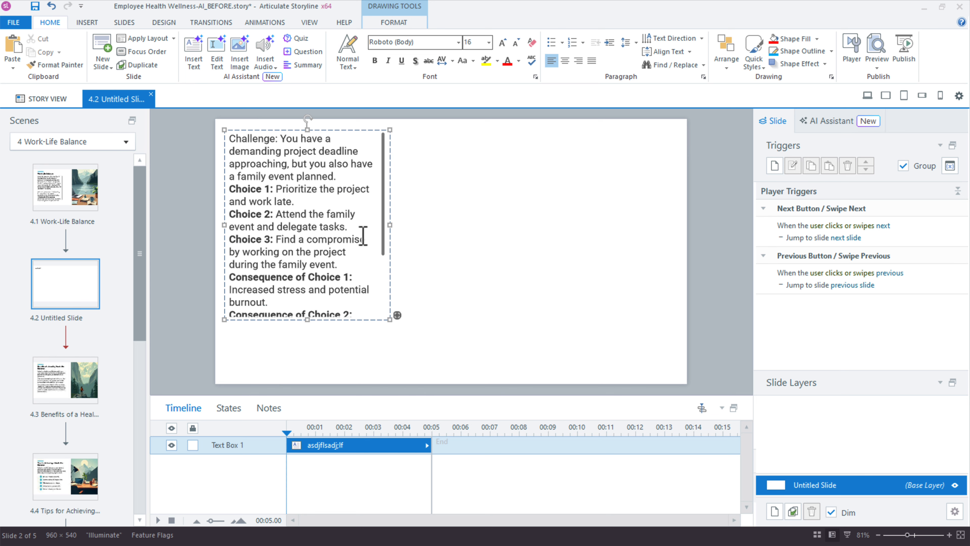
drag(390, 320, 483, 378)
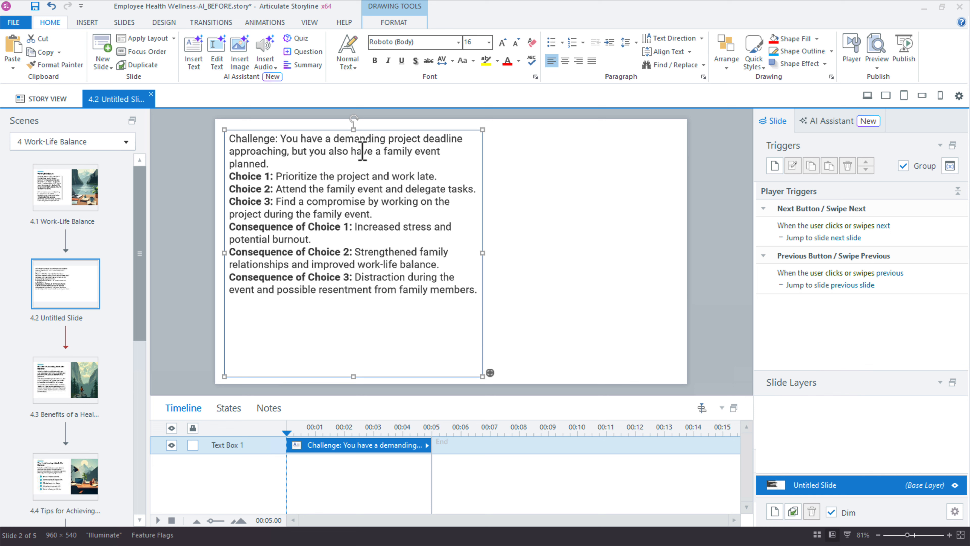
click(194, 157)
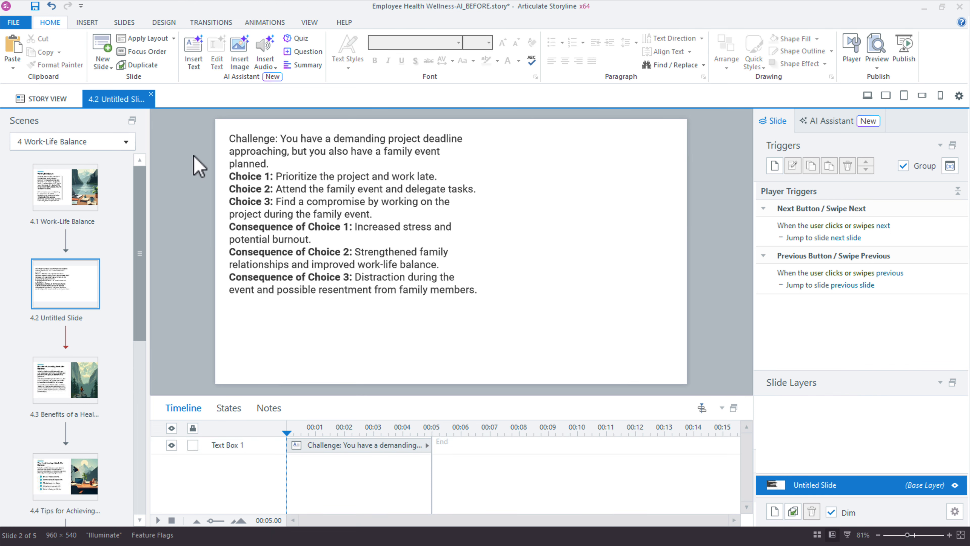
click(194, 49)
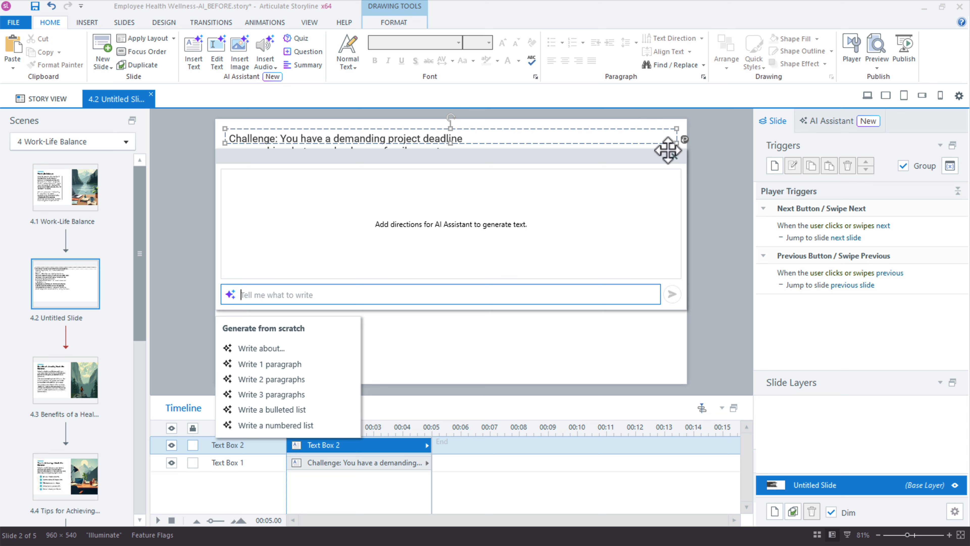
click(675, 157)
Generate a story from the body text of slide 4.1 with the Create a scenario option, review it, copy it and close the assistant
click(49, 196)
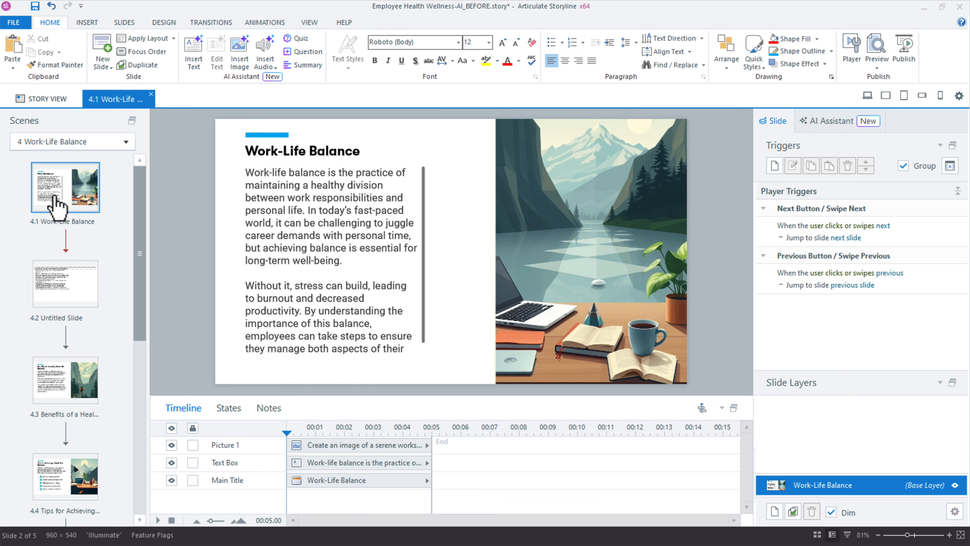
click(298, 242)
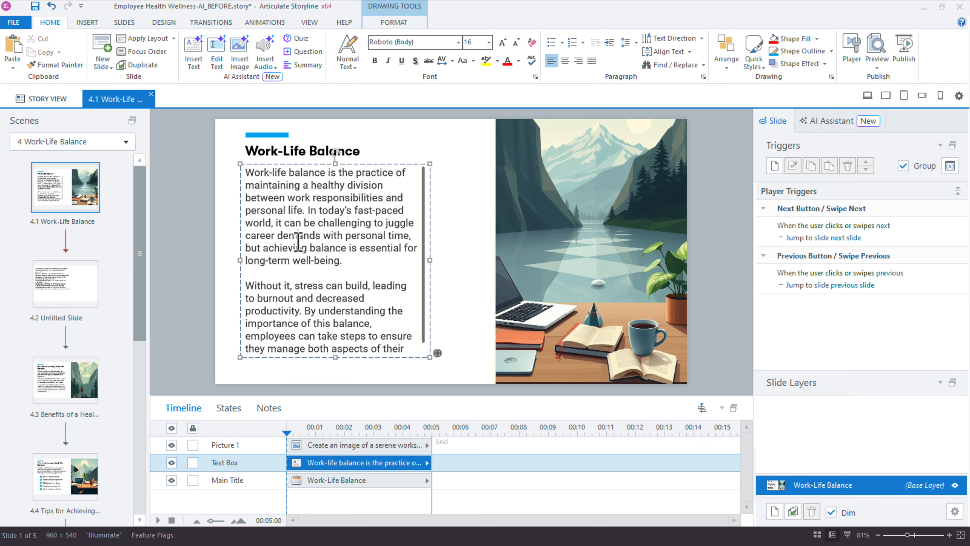
click(272, 210)
click(225, 51)
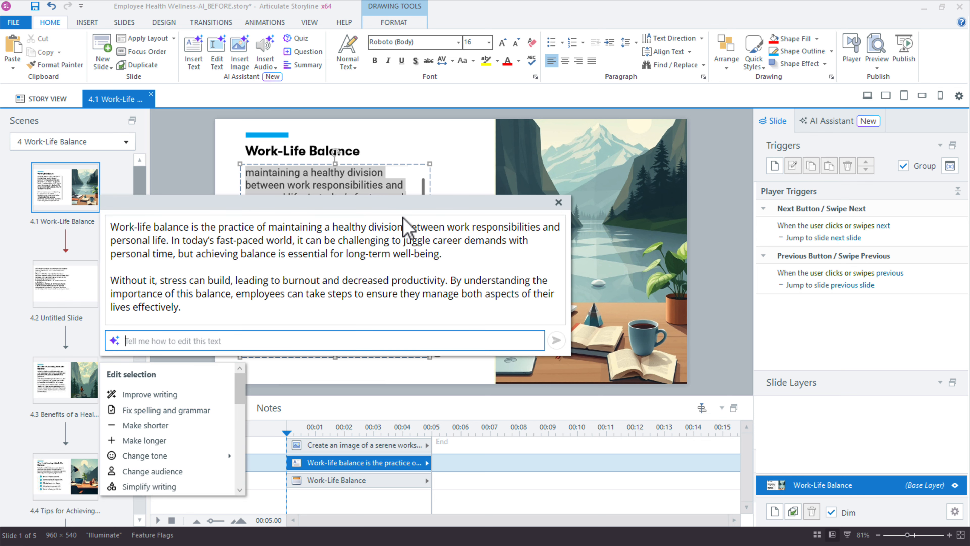
drag(405, 200, 569, 25)
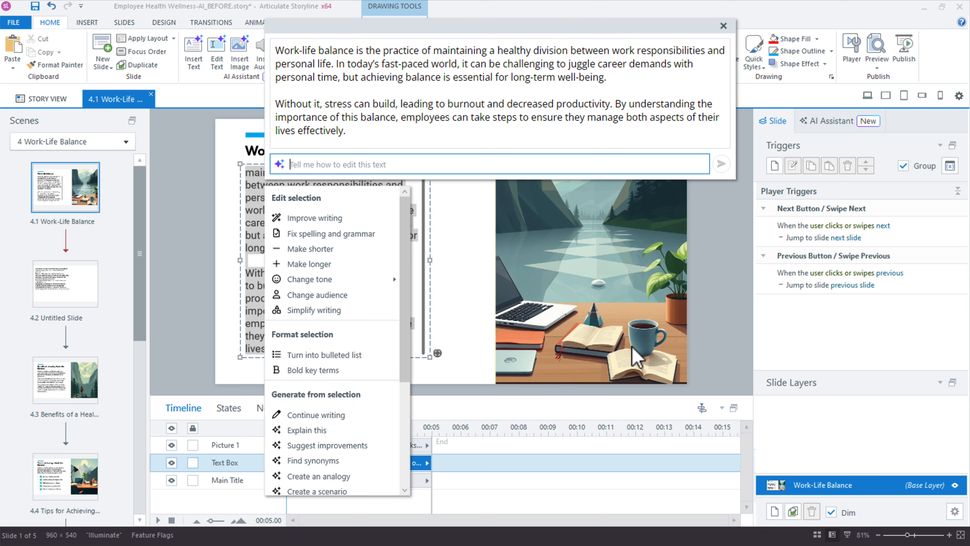
drag(405, 235, 422, 353)
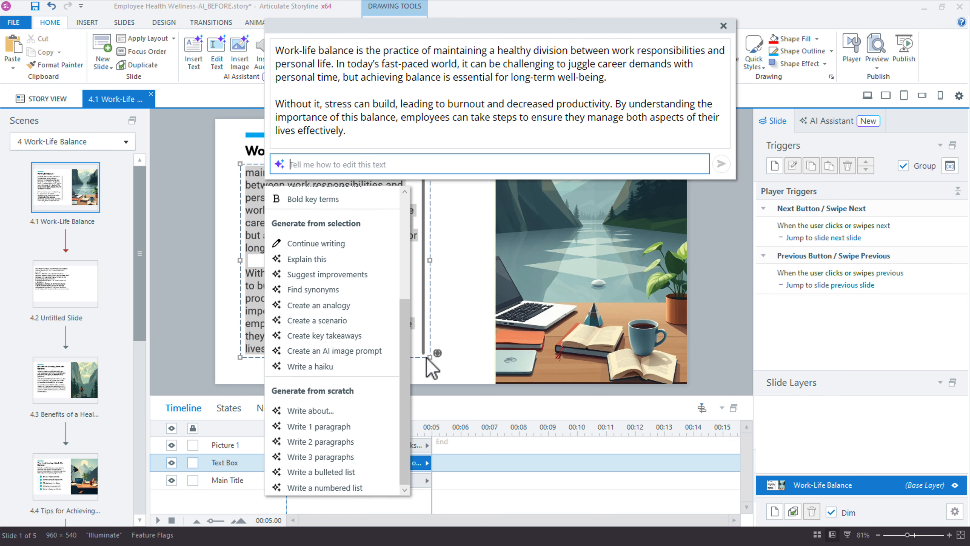
click(322, 321)
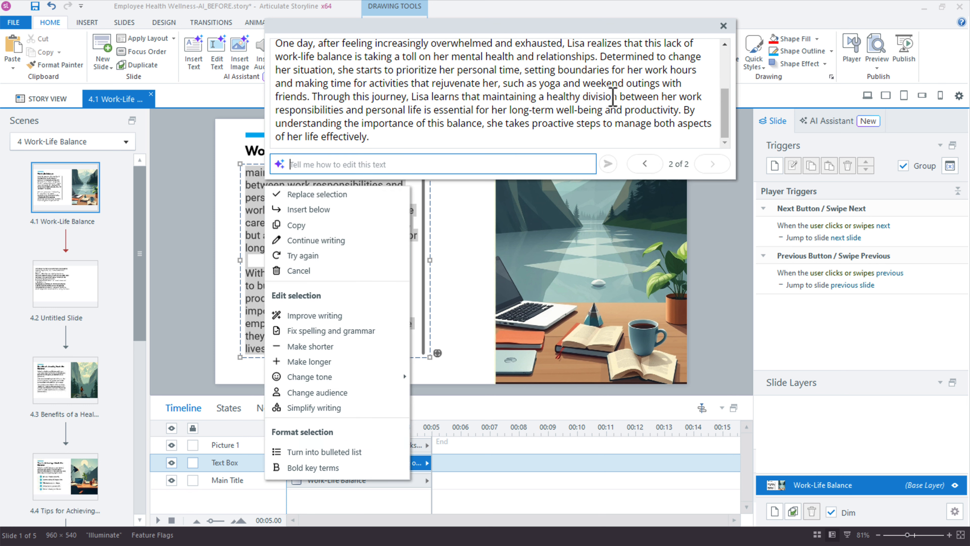
drag(727, 124, 737, 82)
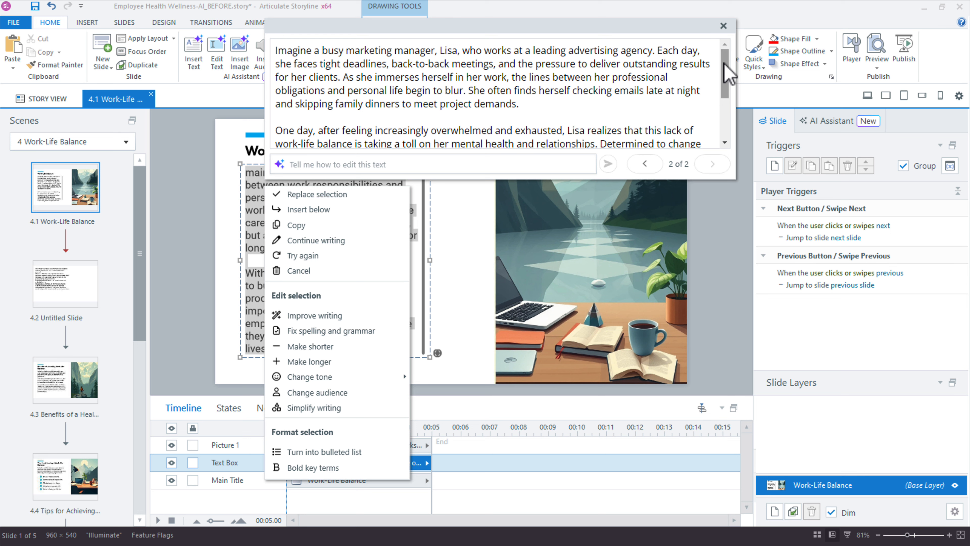
drag(724, 64, 727, 118)
click(723, 25)
Narrow the branching scenario text box on slide 4.2 to free the right half of the slide
click(65, 283)
click(418, 201)
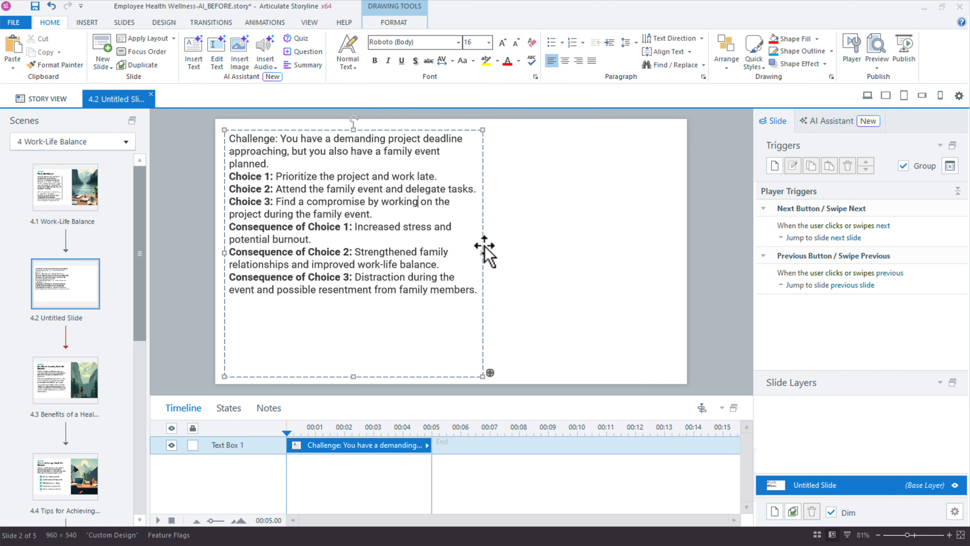
drag(483, 251, 431, 262)
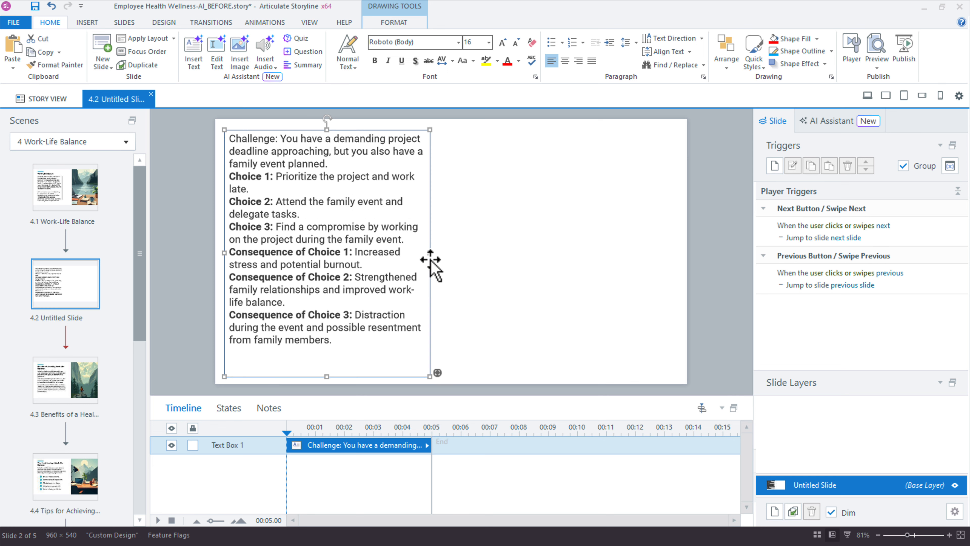
Create a second tall text box beside the branching scenario on slide 4.2 and paste the copied story into it
click(502, 249)
text(asdfas)
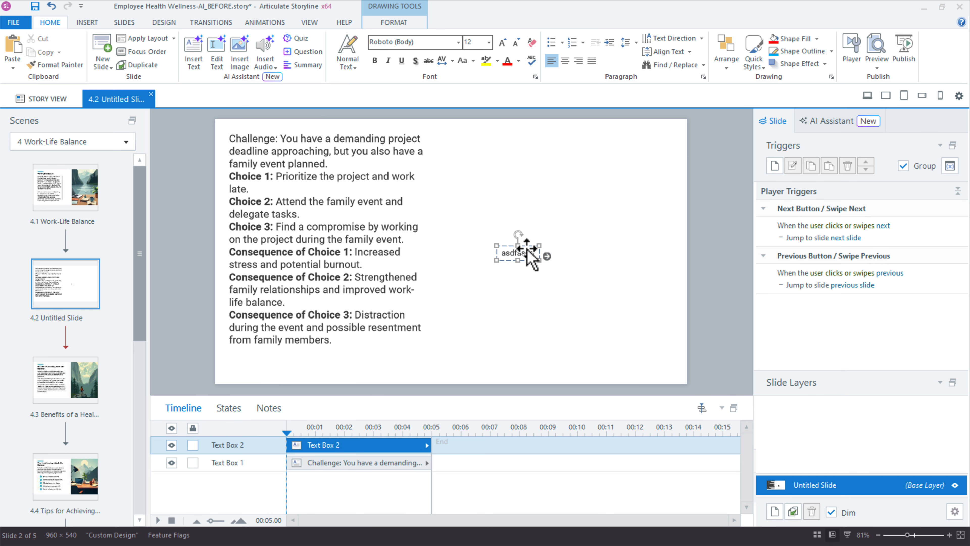
drag(529, 252, 654, 371)
double_click(510, 141)
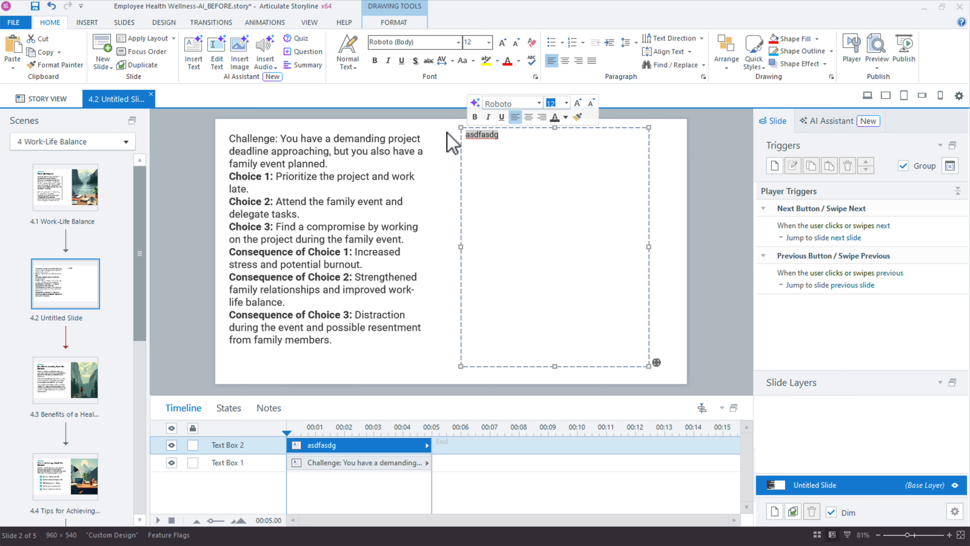
key(ctrl+v)
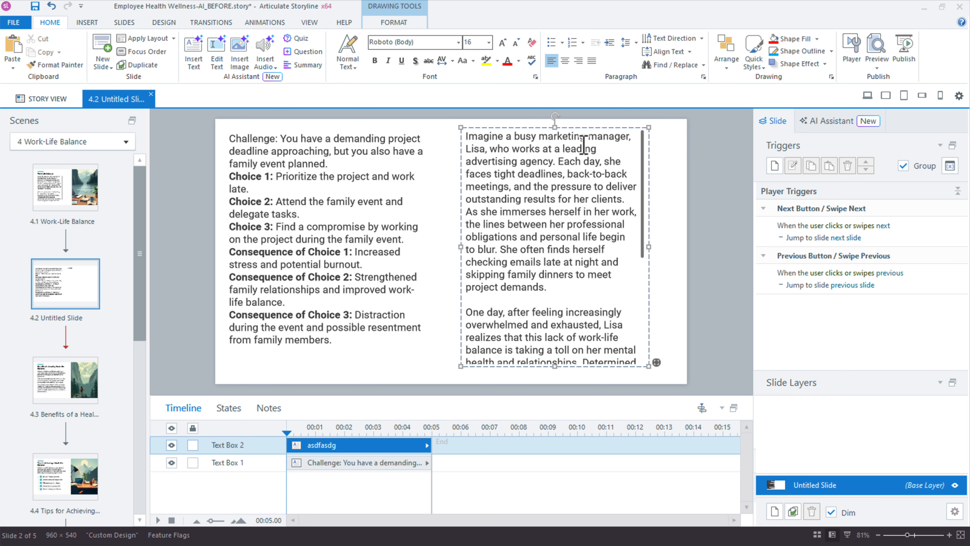
key(ctrl+a)
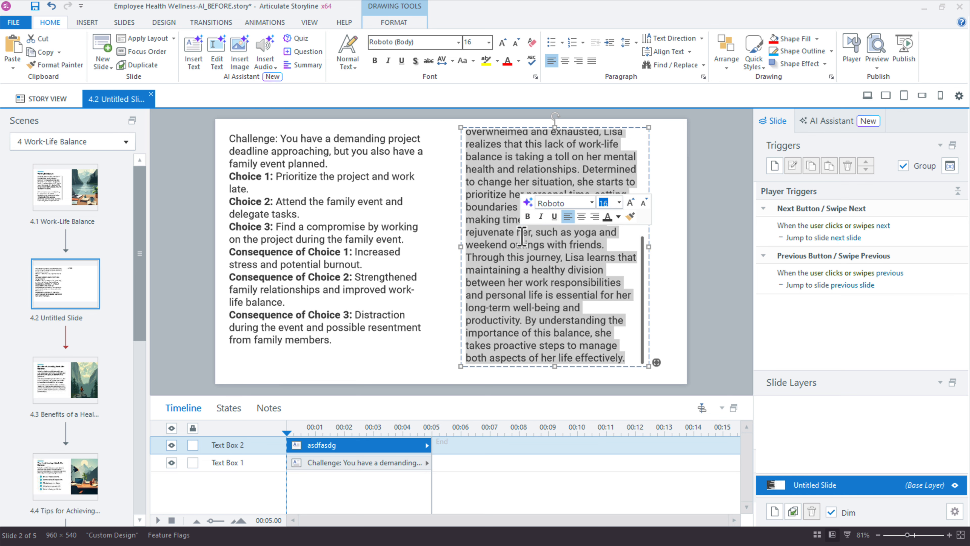
click(528, 202)
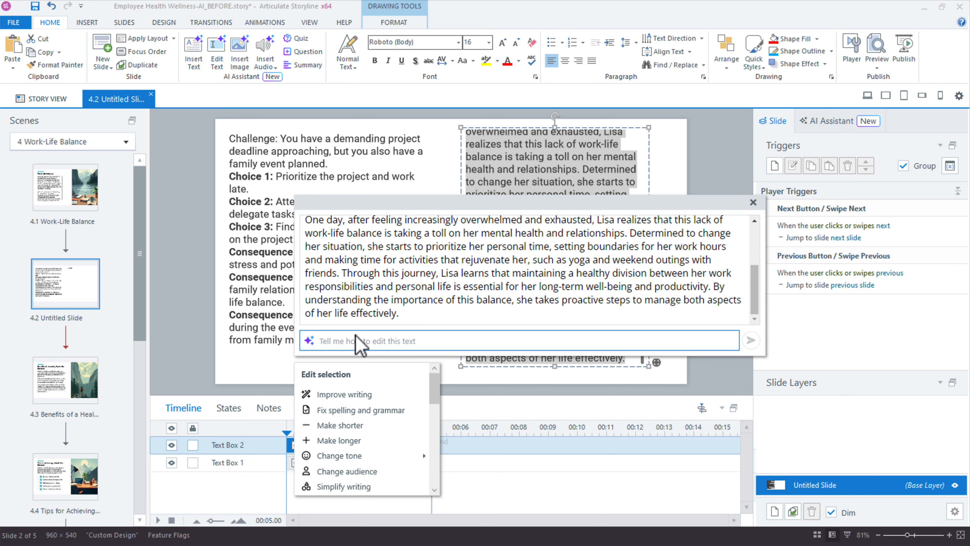
text(hing)
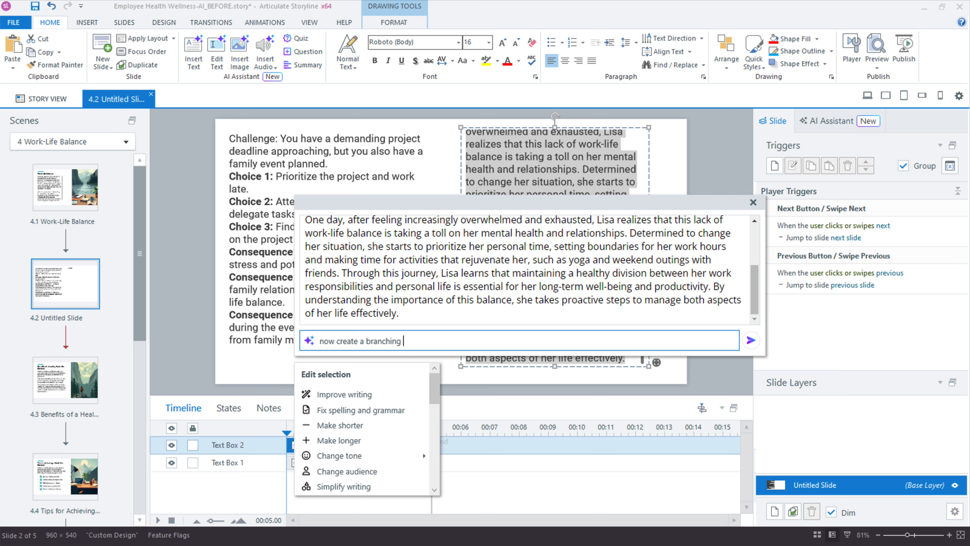
click(753, 202)
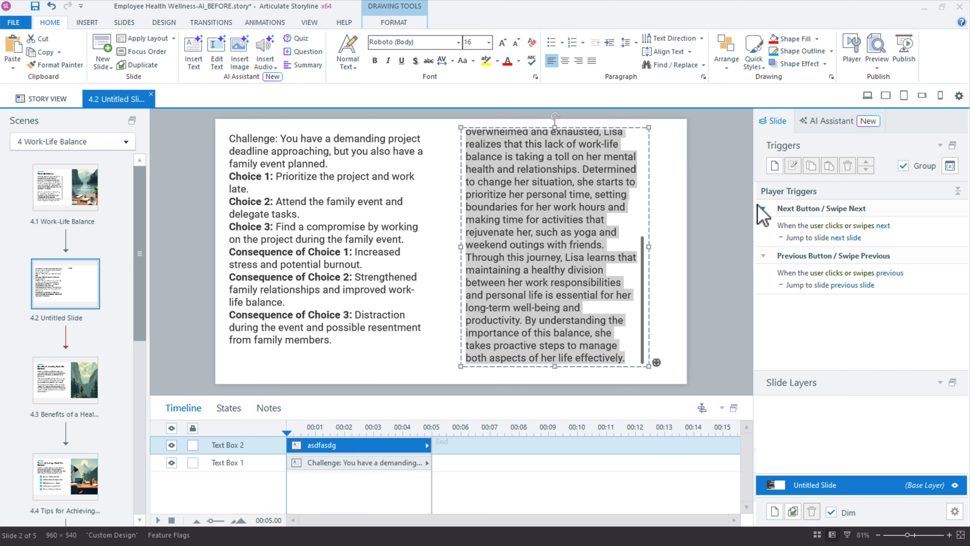